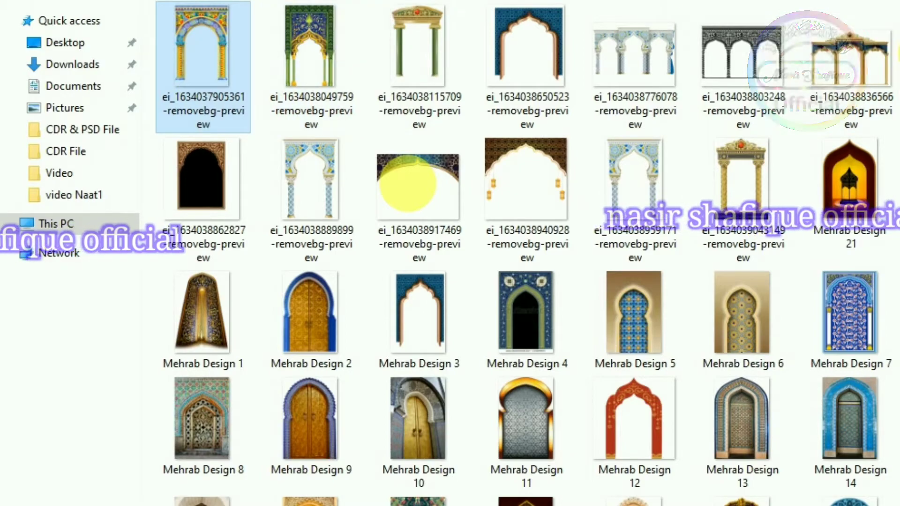
Look through the whole folder of mehrab design images, from the first thumbnails to the last ones
scroll(408, 183, down, 10)
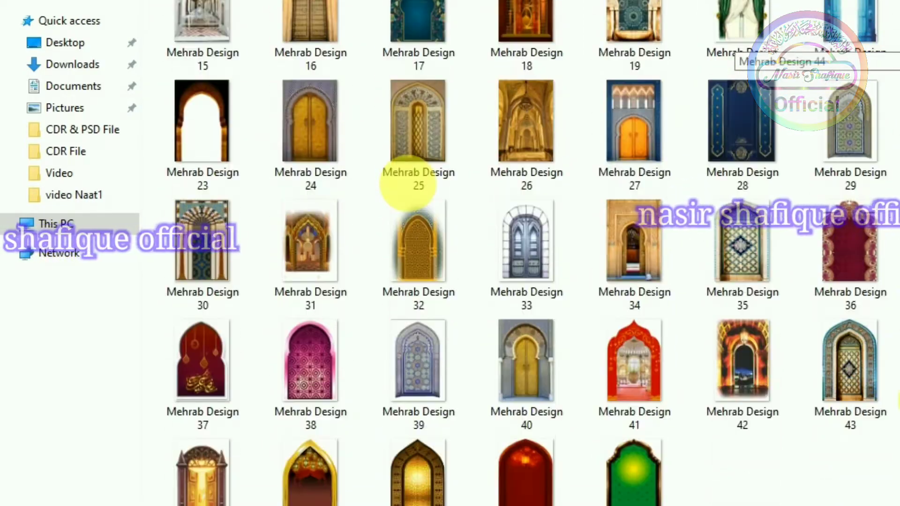
mouse_move(899, 417)
mouse_down()
mouse_move(898, 394)
mouse_move(899, 417)
mouse_up()
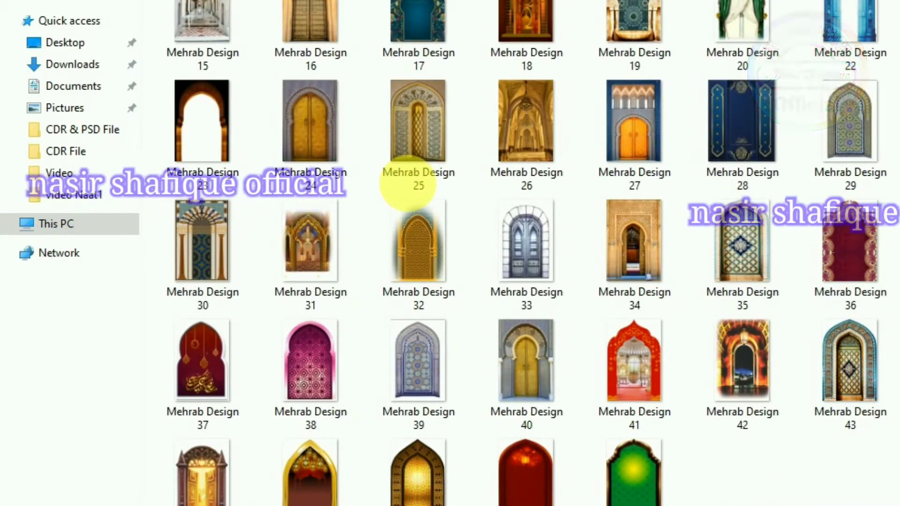
key(Home)
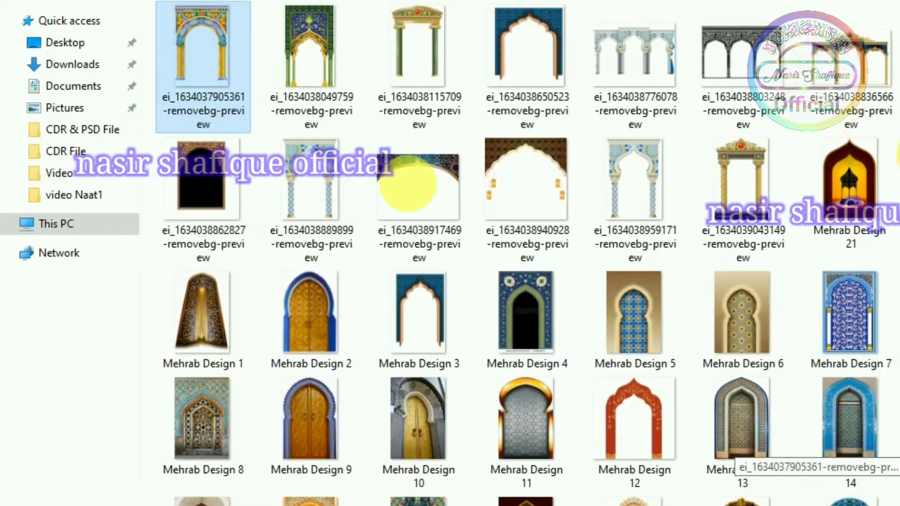
scroll(462, 384, down, 3)
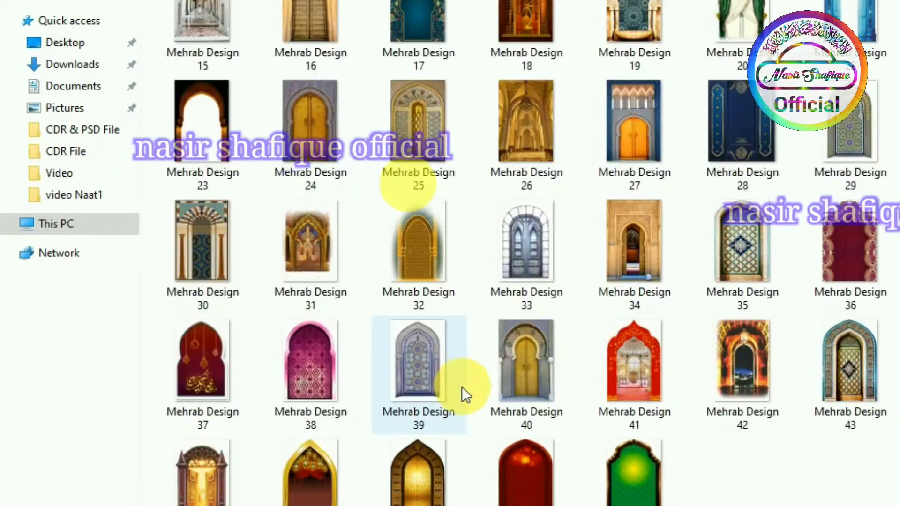
scroll(463, 330, up, 3)
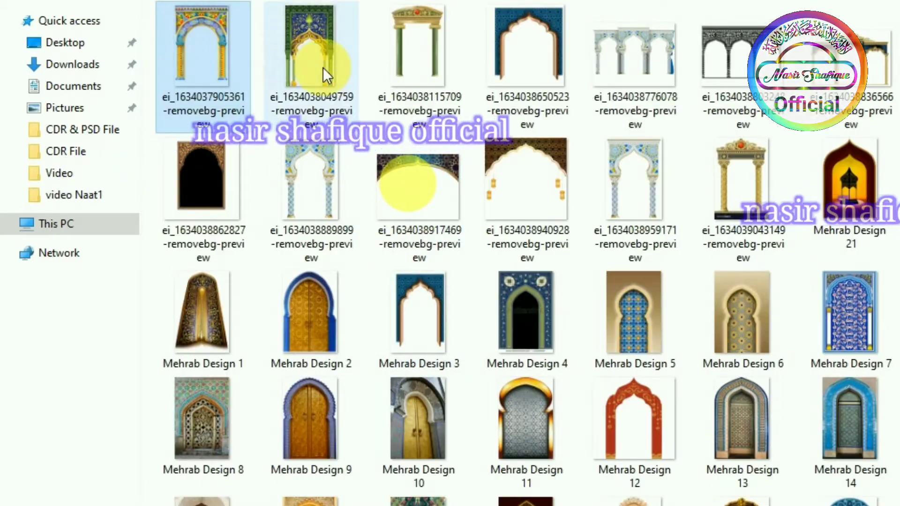
mouse_move(185, 40)
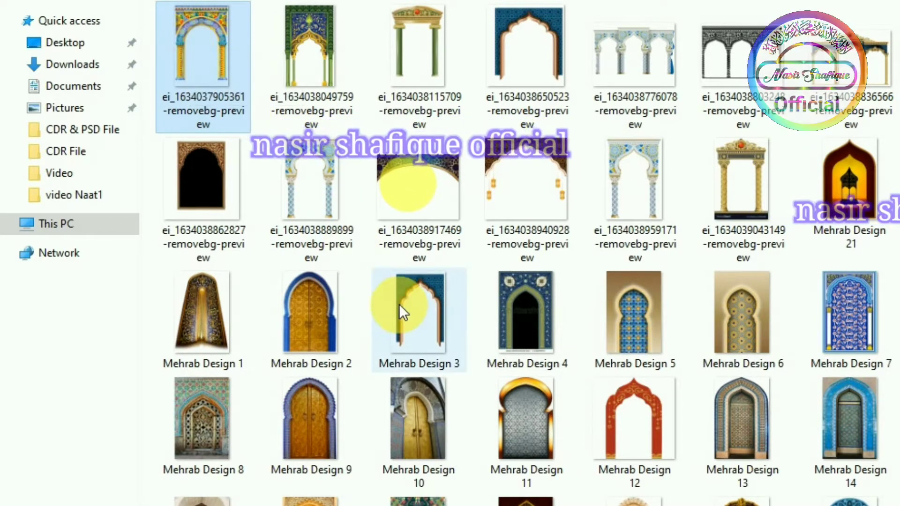
Switch to the Mehrab Design Png document in CorelDRAW and move the grey arched door off the yellow rectangle
click(328, 505)
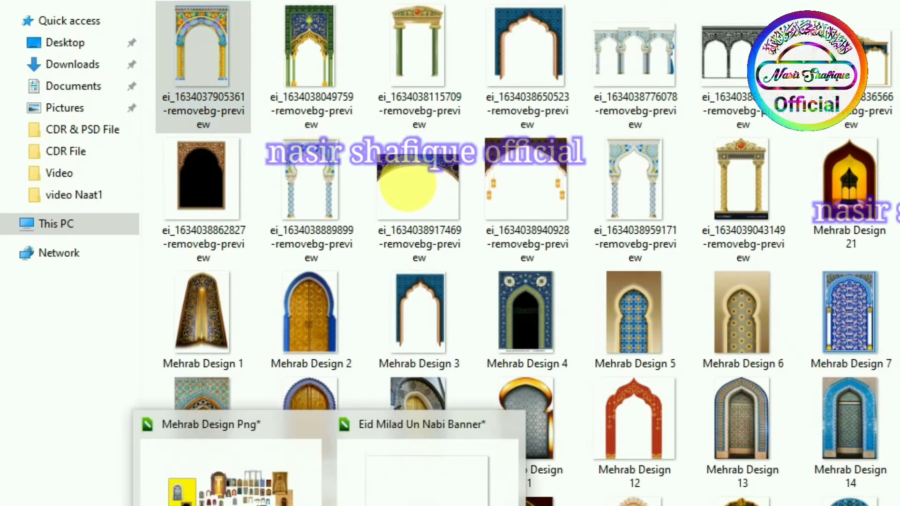
click(281, 492)
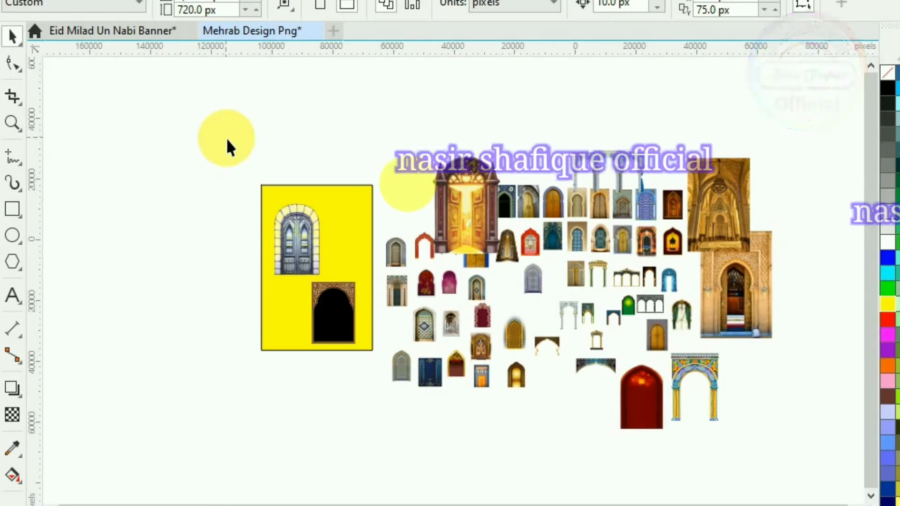
click(294, 225)
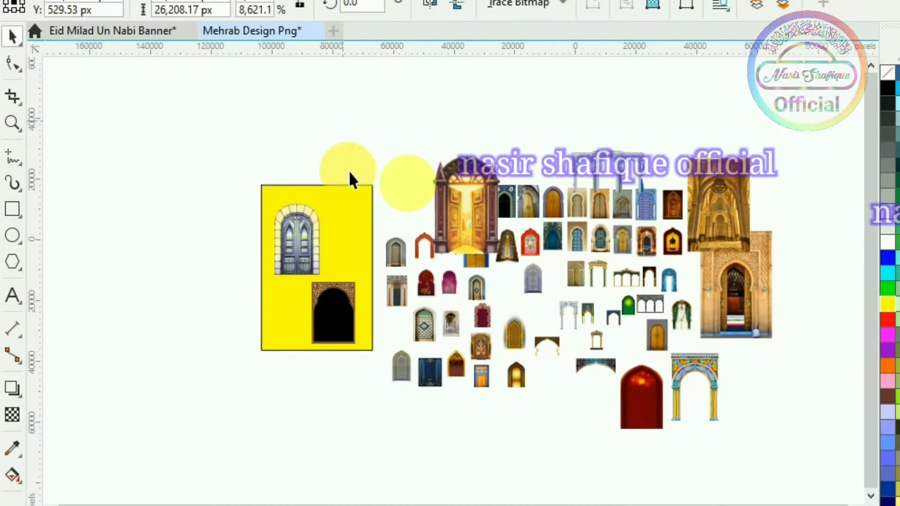
click(348, 170)
drag(297, 243, 412, 164)
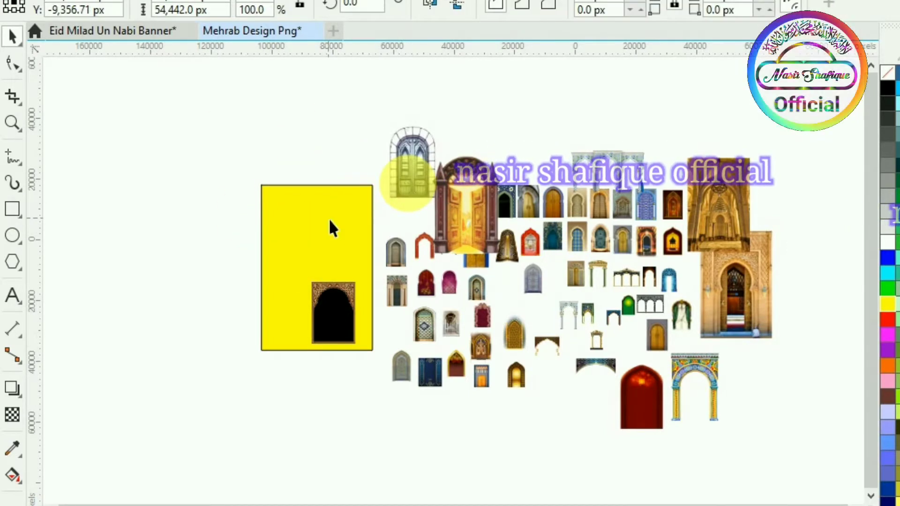
Move the yellow rectangle up and left, away from the images, and enlarge it to about 109,352 px high
click(329, 240)
drag(329, 240, 169, 170)
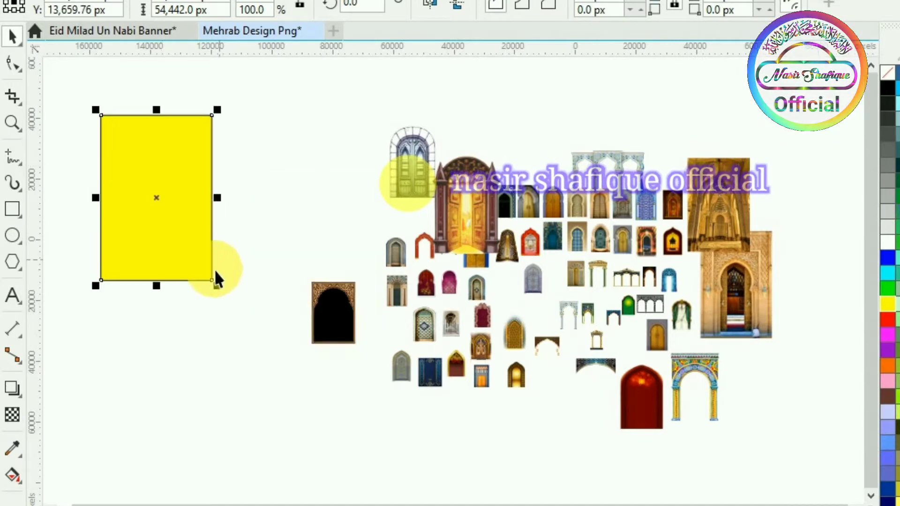
click(215, 288)
drag(215, 288, 328, 452)
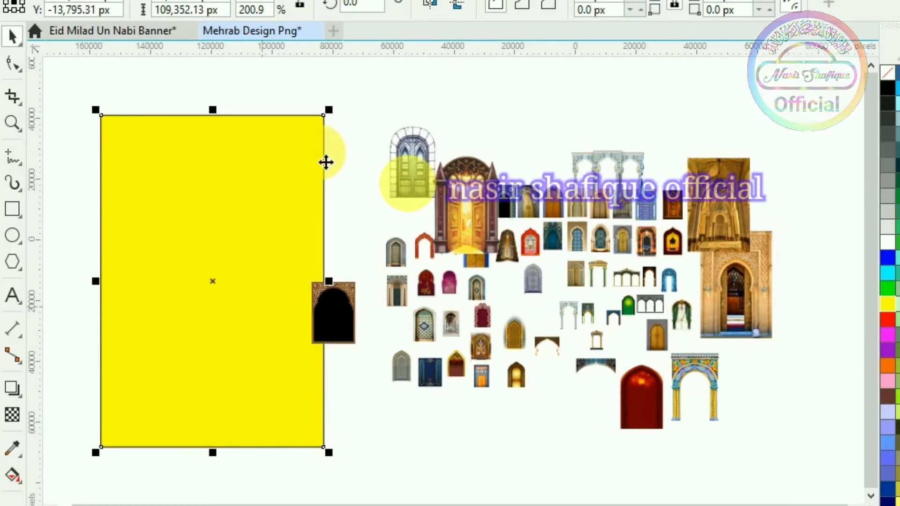
Place the grey arched door, open golden door, black arch and an enlarged blue-tiled arch on the yellow rectangle
drag(400, 159, 164, 175)
drag(471, 220, 234, 180)
drag(337, 319, 146, 307)
drag(409, 258, 280, 383)
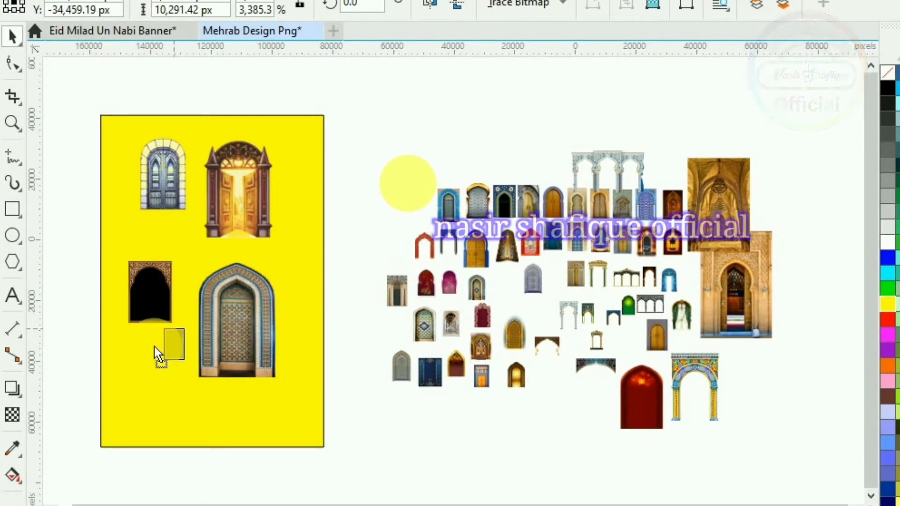
Enlarge the striped arch with columns to about 31,685 px high and place it below the black arch
drag(155, 387, 192, 446)
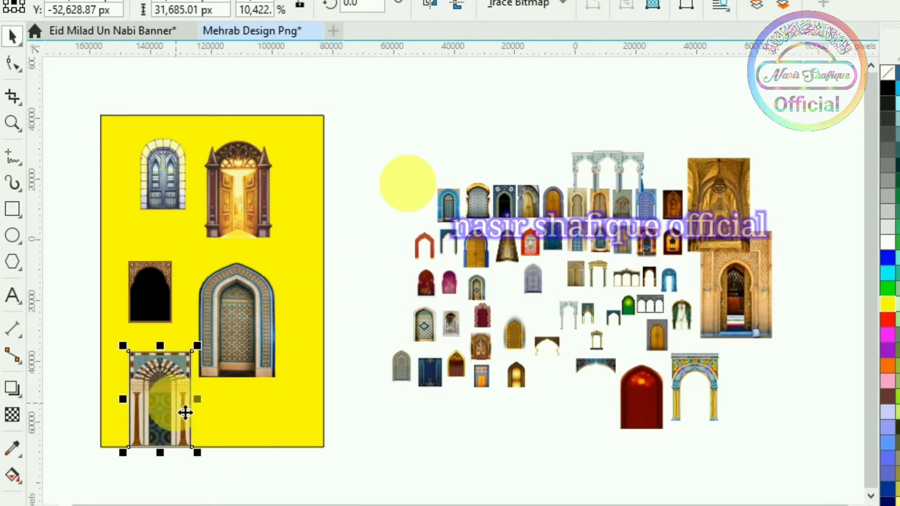
drag(173, 411, 156, 382)
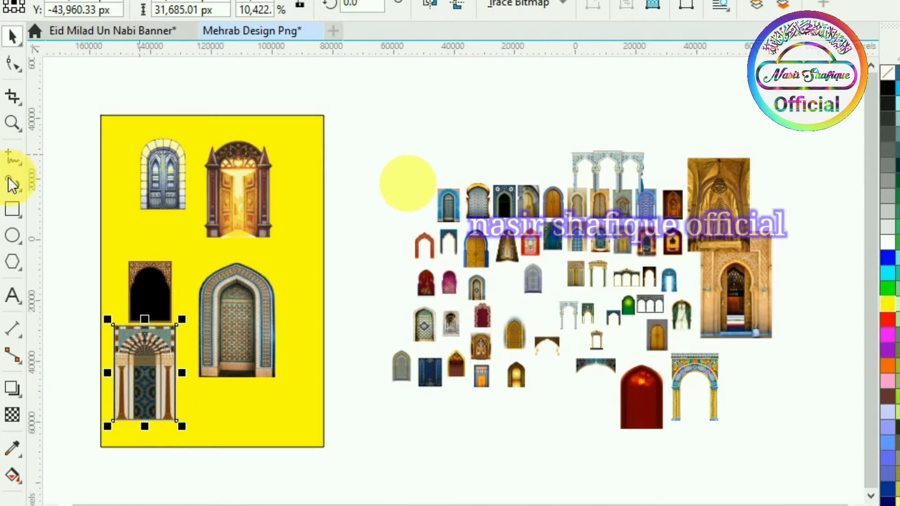
click(11, 293)
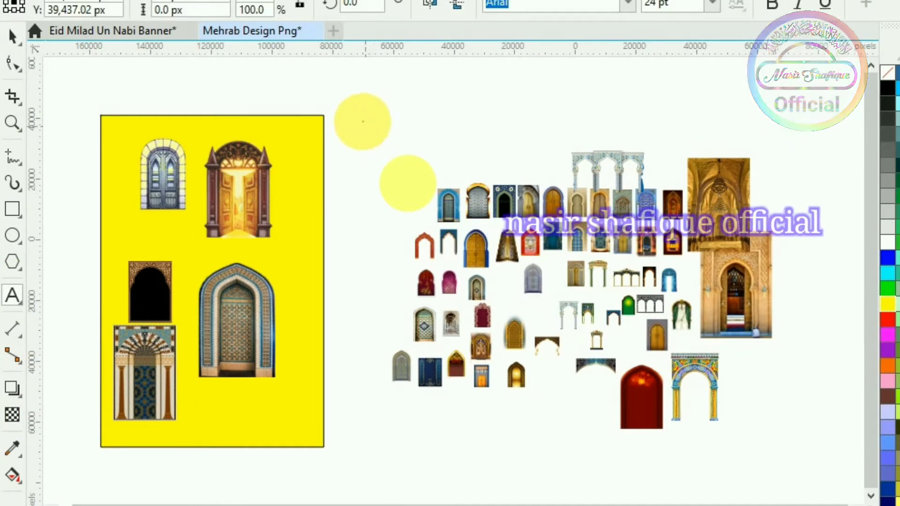
drag(363, 122, 402, 178)
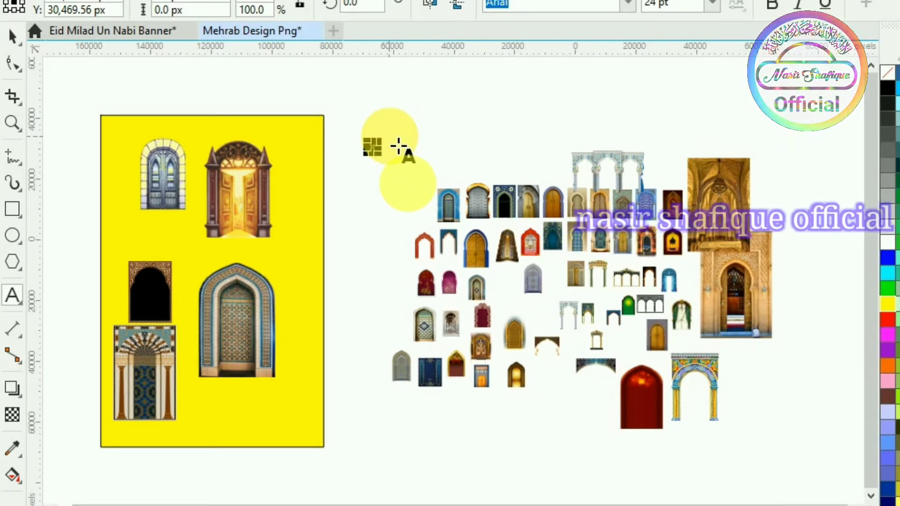
text(n)
drag(381, 142, 480, 83)
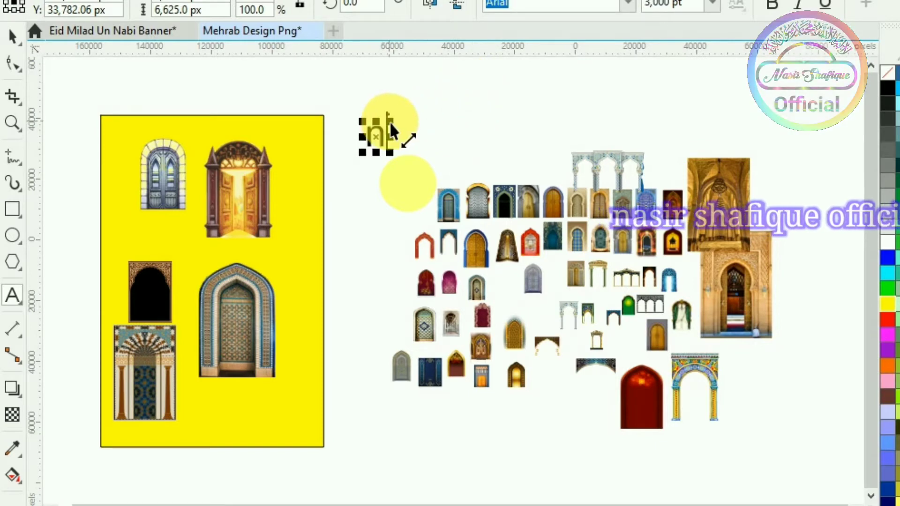
drag(391, 121, 474, 90)
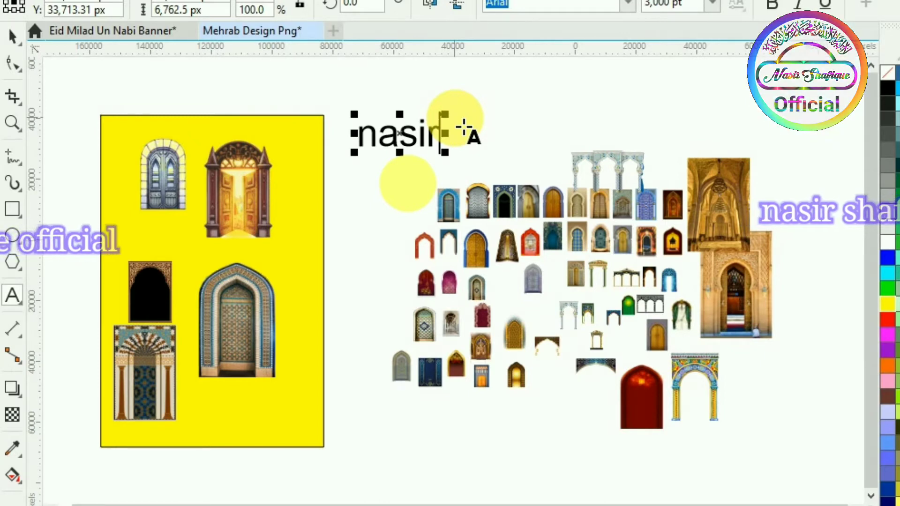
click(464, 126)
text(s)
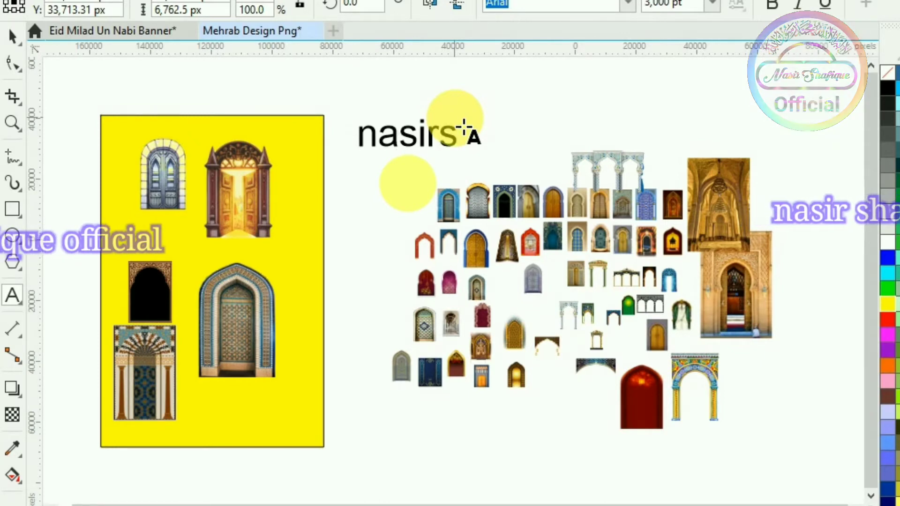
text(ha)
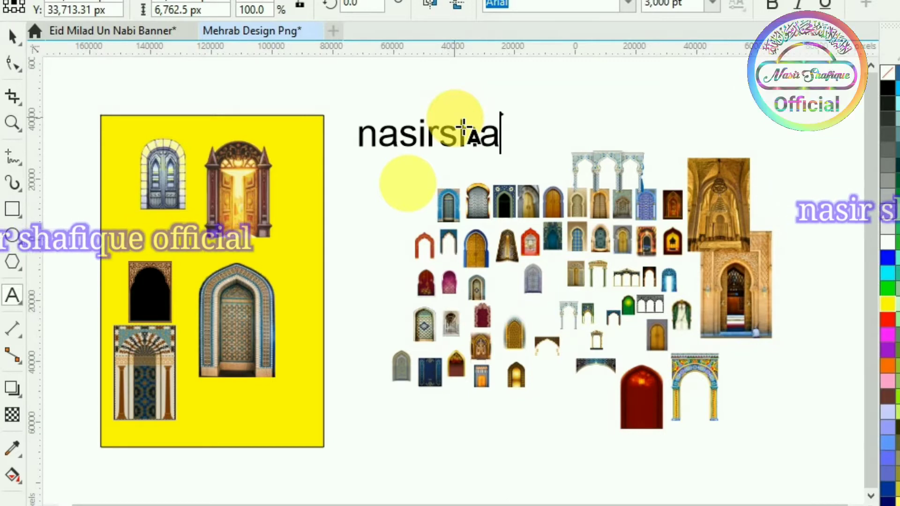
text(fiq)
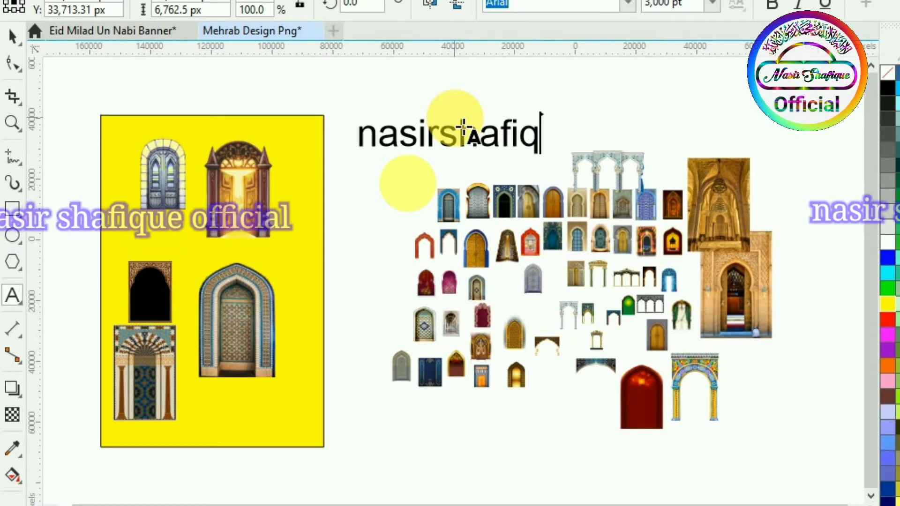
text(ue)
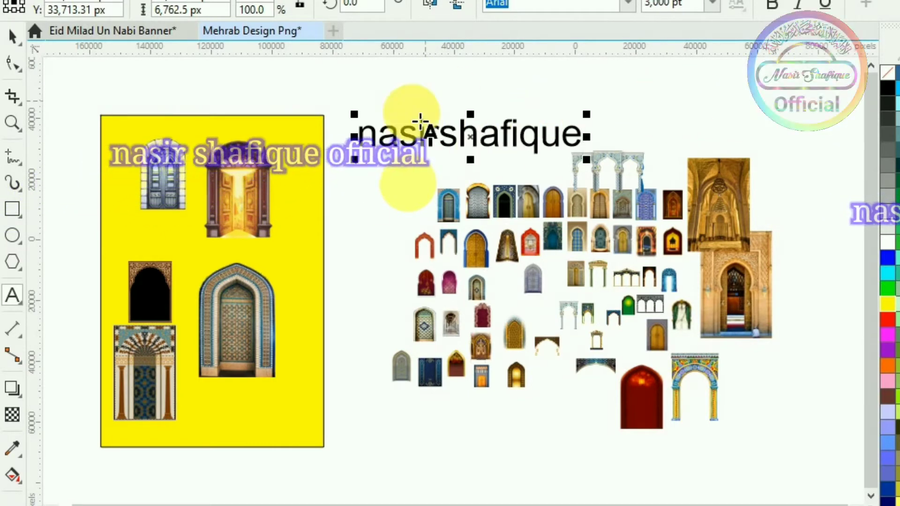
drag(586, 114, 696, 91)
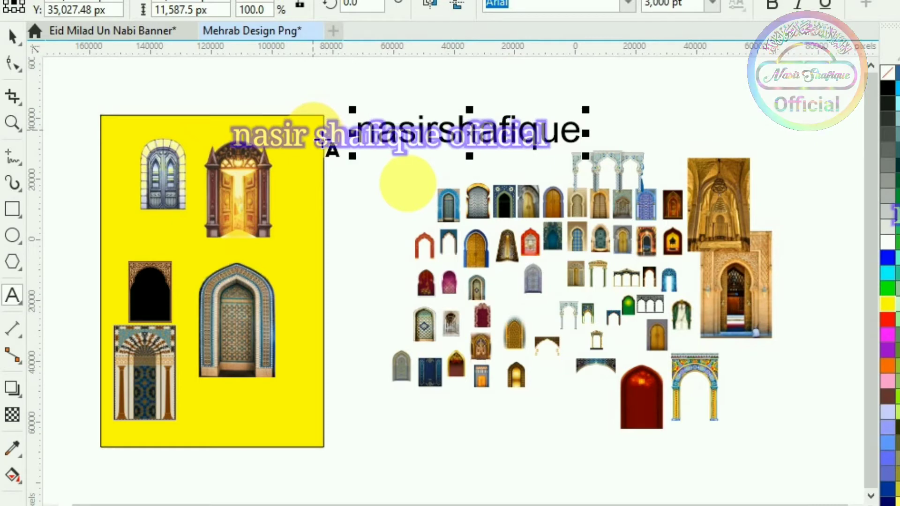
click(13, 36)
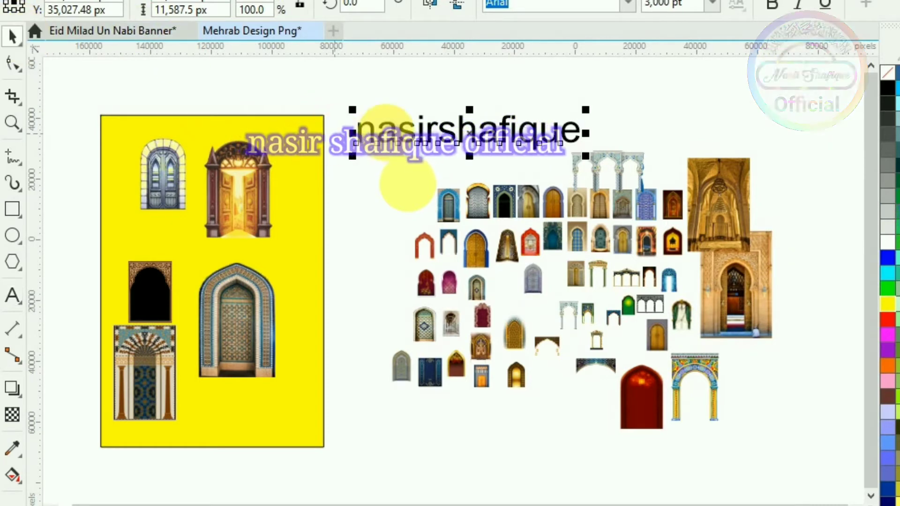
key(Delete)
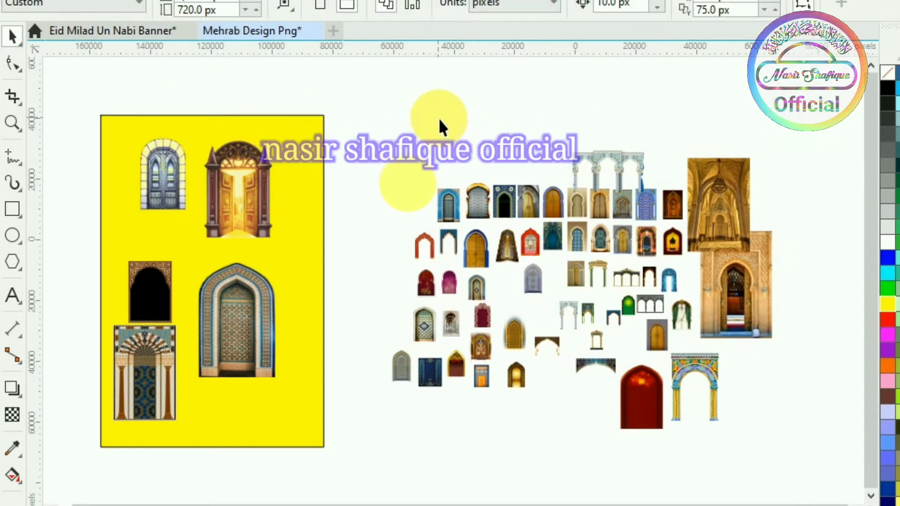
Move the white triple arch toward the yellow rectangle, and move the five mehrab images off the rectangle to the far right
drag(633, 166, 480, 171)
drag(56, 120, 293, 465)
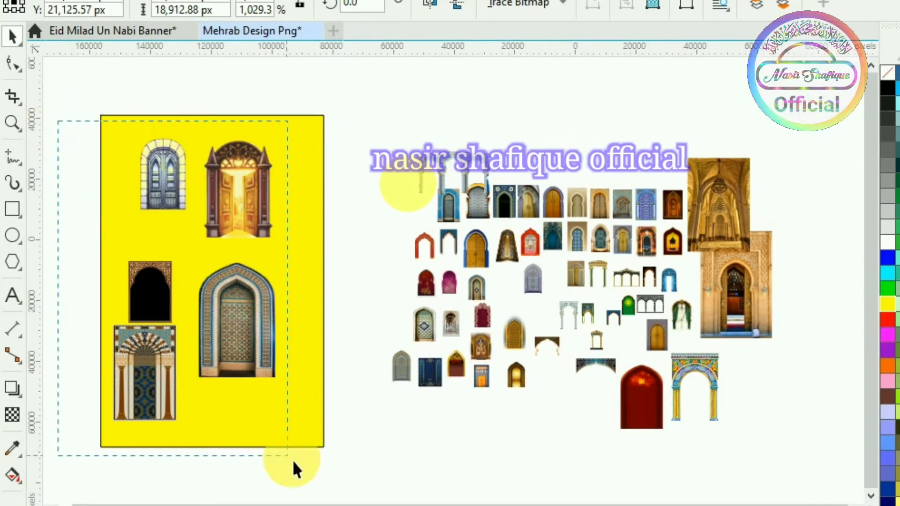
drag(213, 317, 788, 440)
Place the white triple arch in the upper part of the yellow rectangle, enlarged to about 47,042 px high
drag(431, 164, 151, 157)
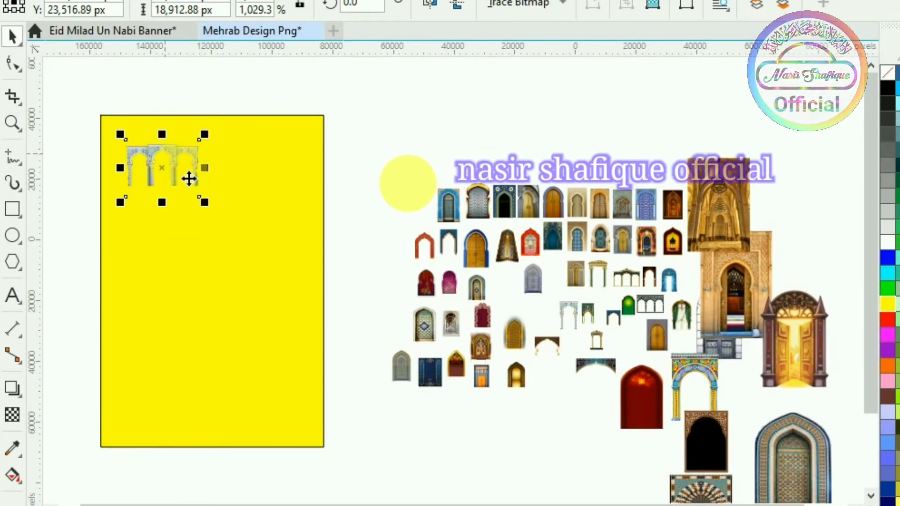
drag(200, 206, 310, 281)
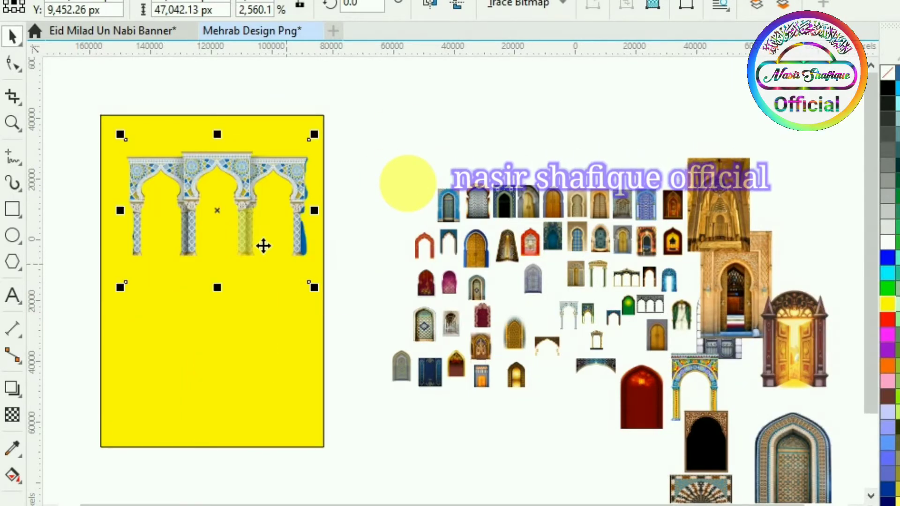
drag(238, 235, 226, 229)
click(404, 142)
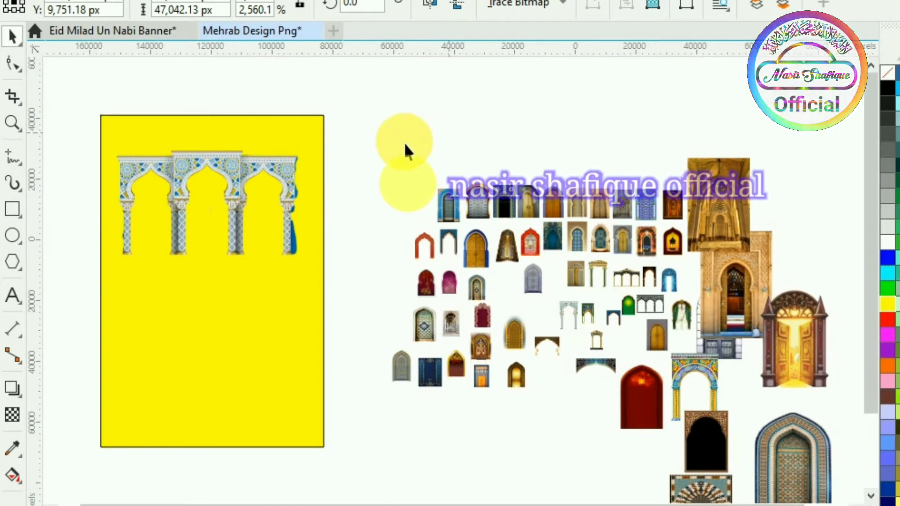
Place the green mehrab, about 43,068 px high, and the dark blue panel, about 38,389 px high, side by side below the triple arch
drag(629, 305, 220, 415)
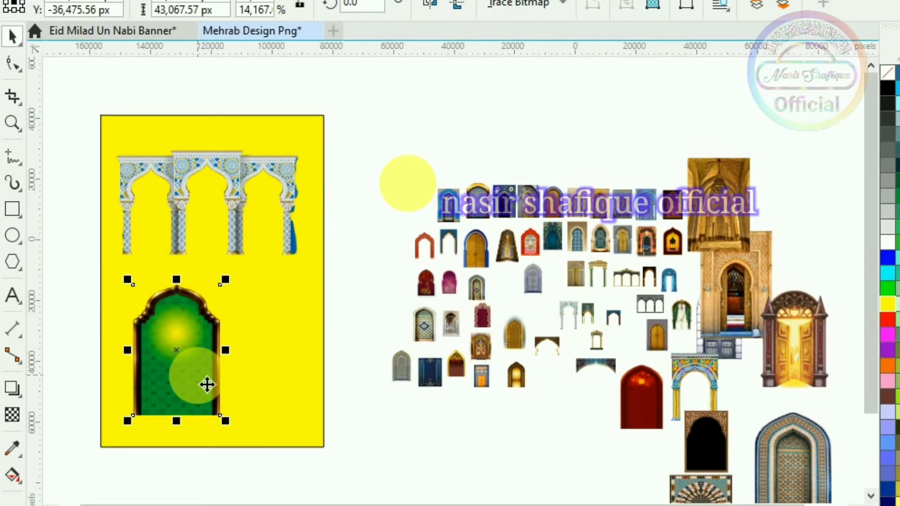
drag(197, 374, 185, 358)
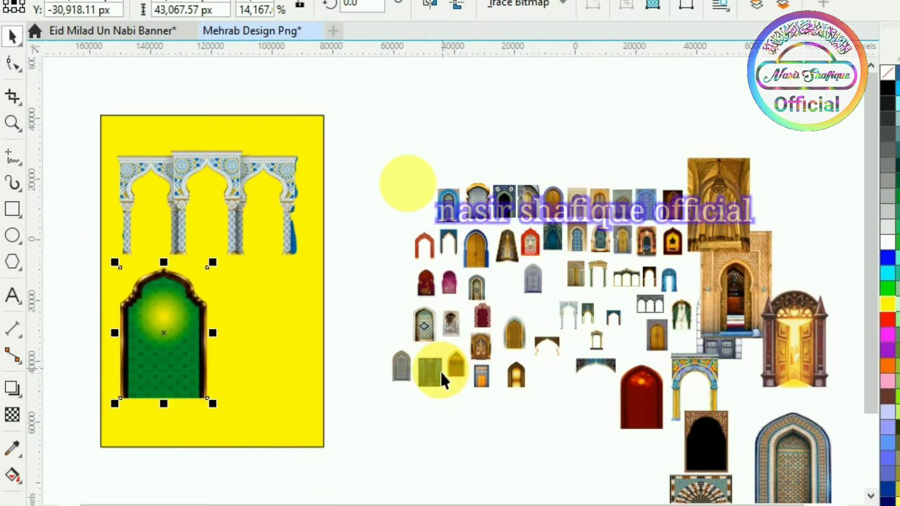
drag(440, 371, 328, 317)
drag(251, 303, 274, 375)
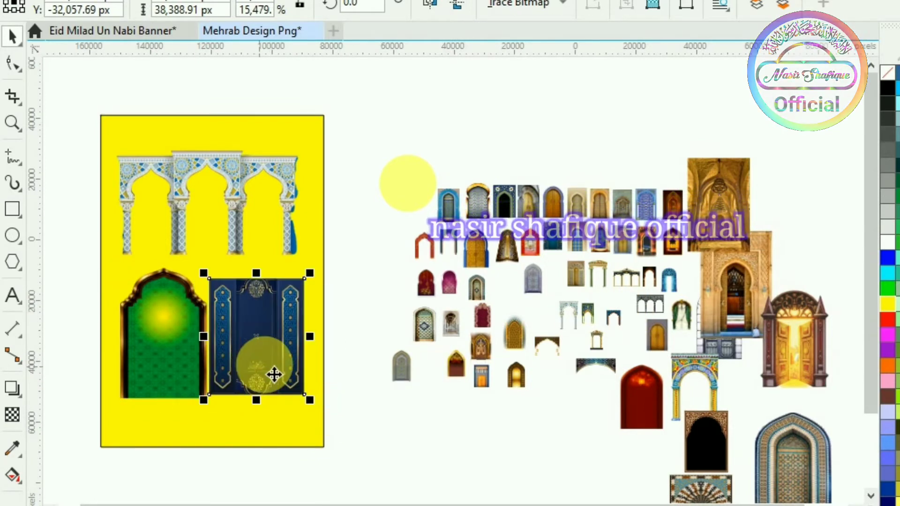
click(424, 210)
Enlarge the blue arch to about 30,908 px high beside the yellow rectangle, and enlarge the gold-rimmed patterned arch next to it
drag(456, 198, 360, 149)
drag(377, 179, 382, 209)
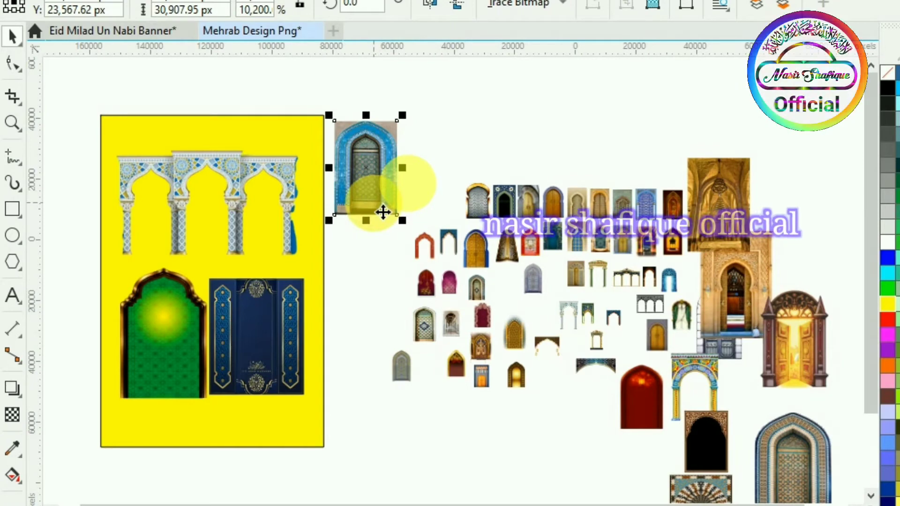
drag(472, 188, 485, 268)
click(524, 262)
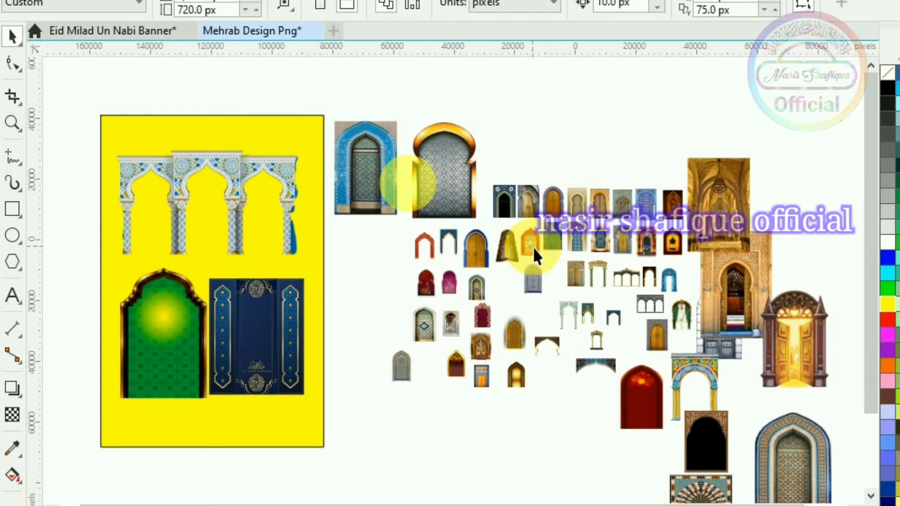
Place the red mehrab, about 35,233 px high, beneath the blue arch, and the grey mosaic arch, about 38,930 px high, below it
drag(533, 246, 497, 98)
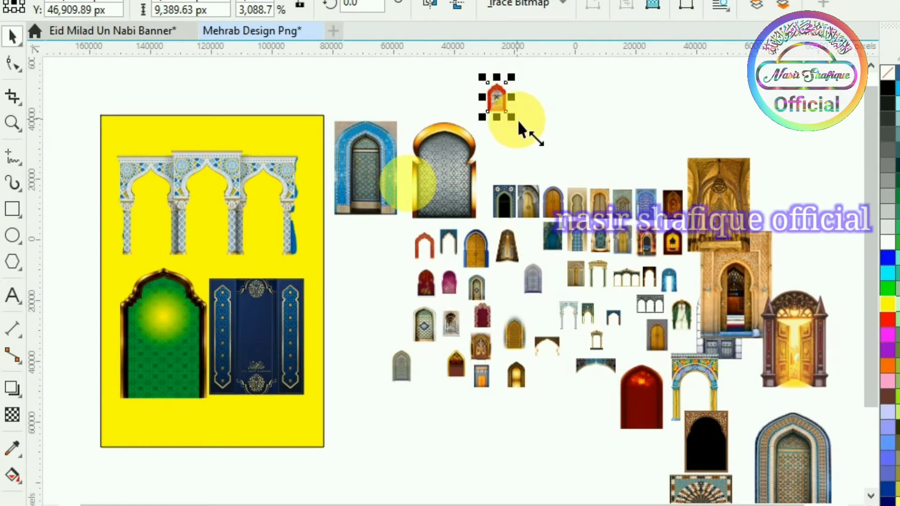
drag(518, 129, 559, 190)
drag(477, 194, 372, 294)
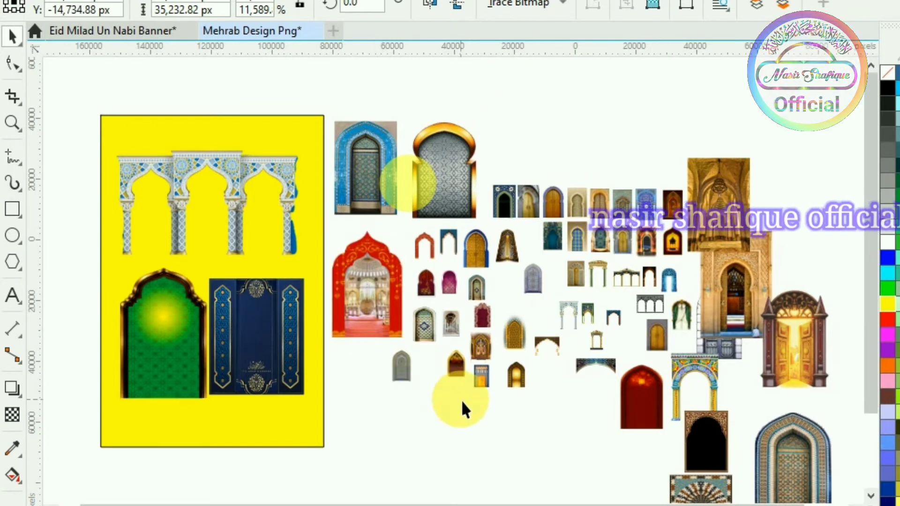
drag(403, 362, 445, 471)
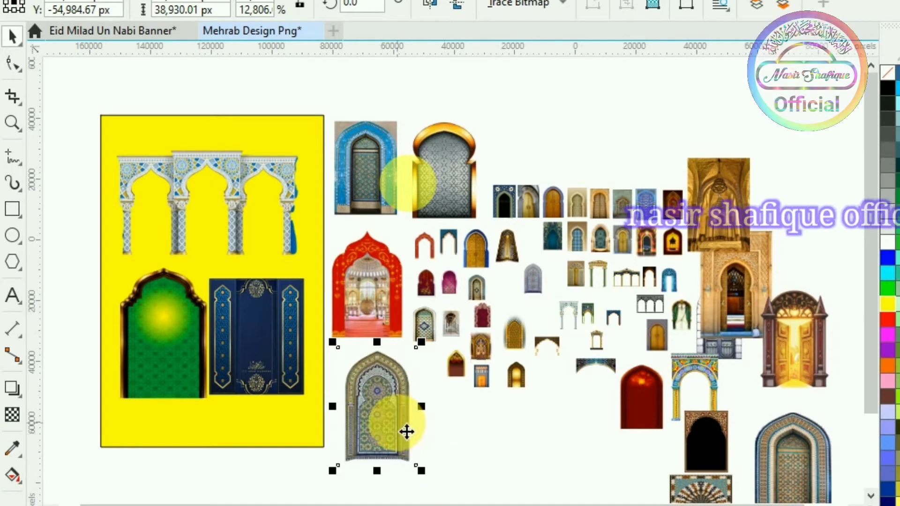
drag(395, 421, 387, 423)
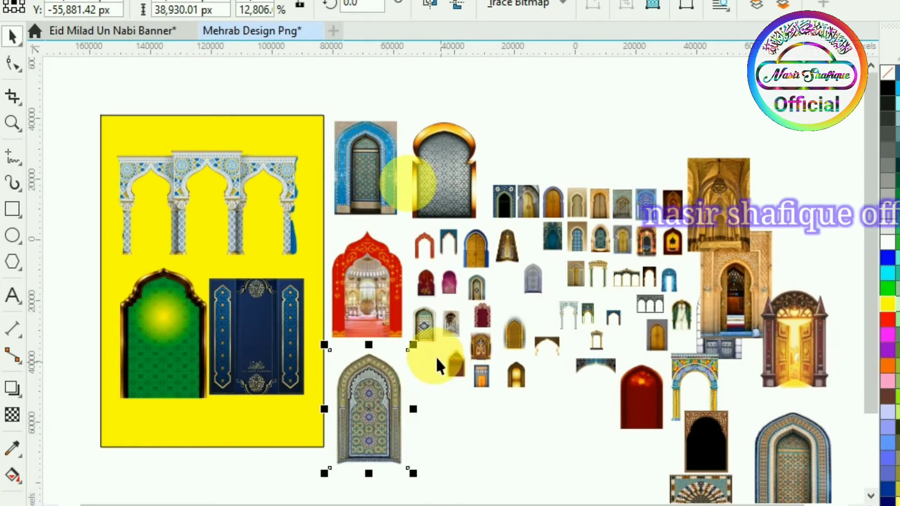
Move the white-bordered arch with the blue star pattern above the rows of small images and enlarge it
click(428, 331)
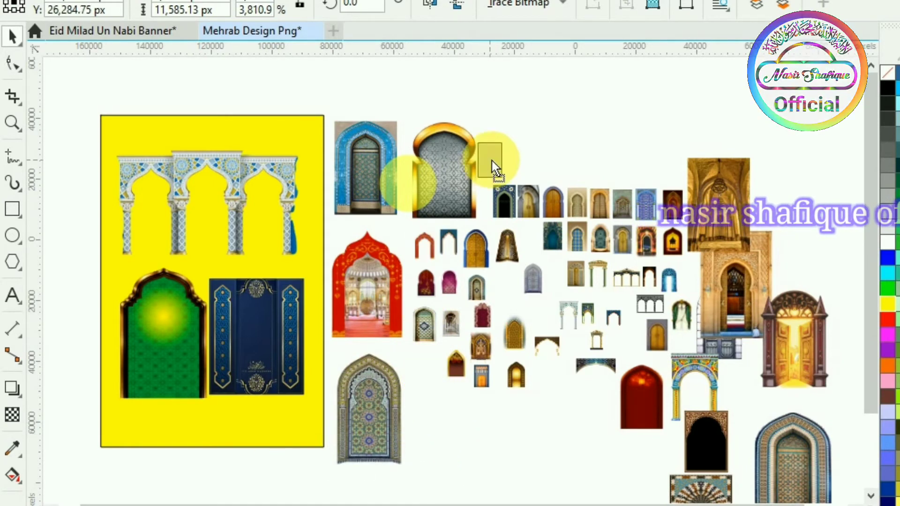
drag(510, 96, 578, 185)
click(495, 254)
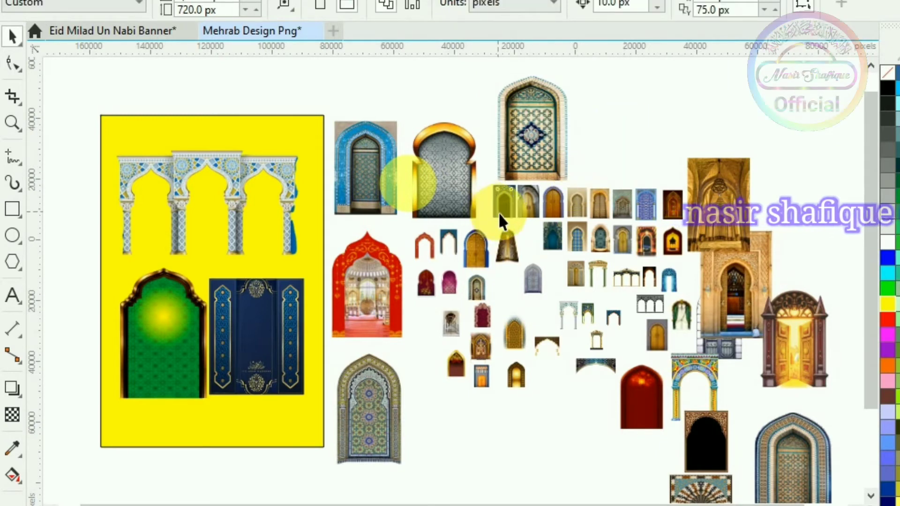
Enlarge the dark blue floral arch to about 34,876 px high beside the star-patterned arch, and move the dark red mehrab beside the grey mosaic arch
drag(498, 212, 639, 158)
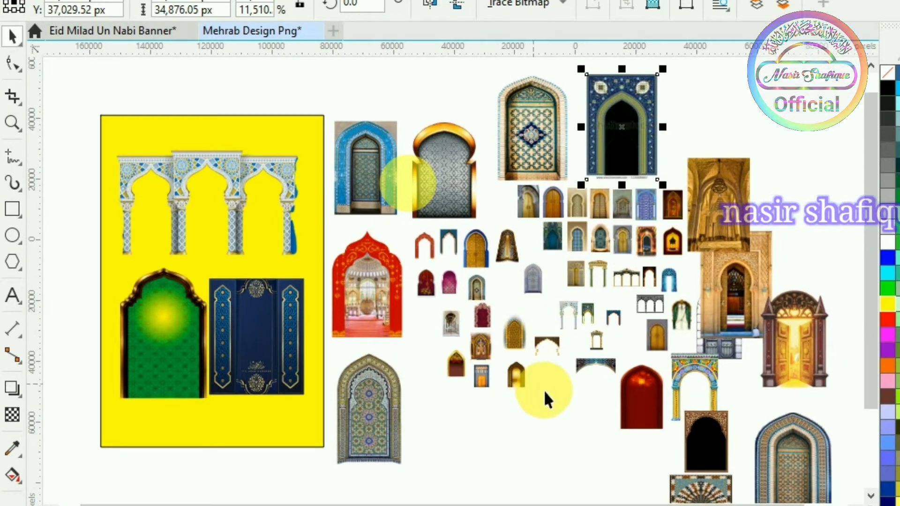
drag(642, 415, 449, 448)
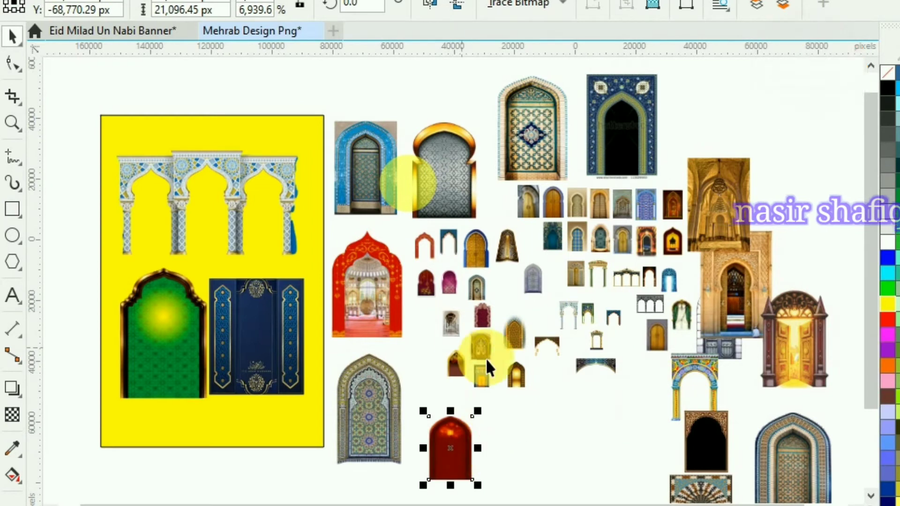
Add the text "official" in Arial at 3,000 pt and place it above the yellow rectangle
click(12, 304)
click(314, 89)
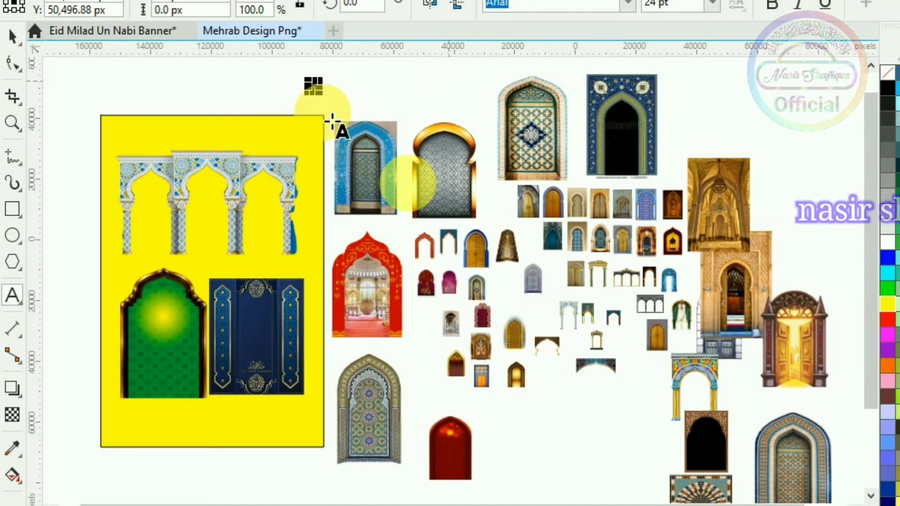
text(off)
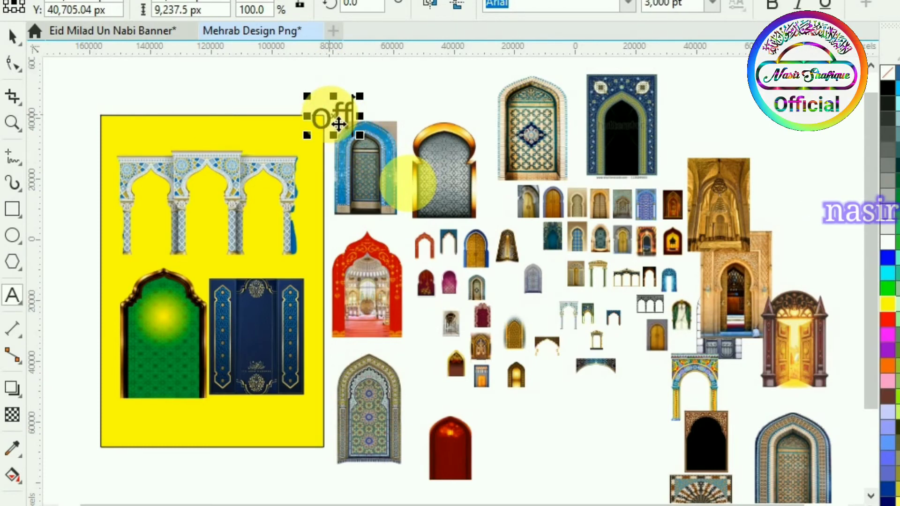
drag(342, 123, 176, 85)
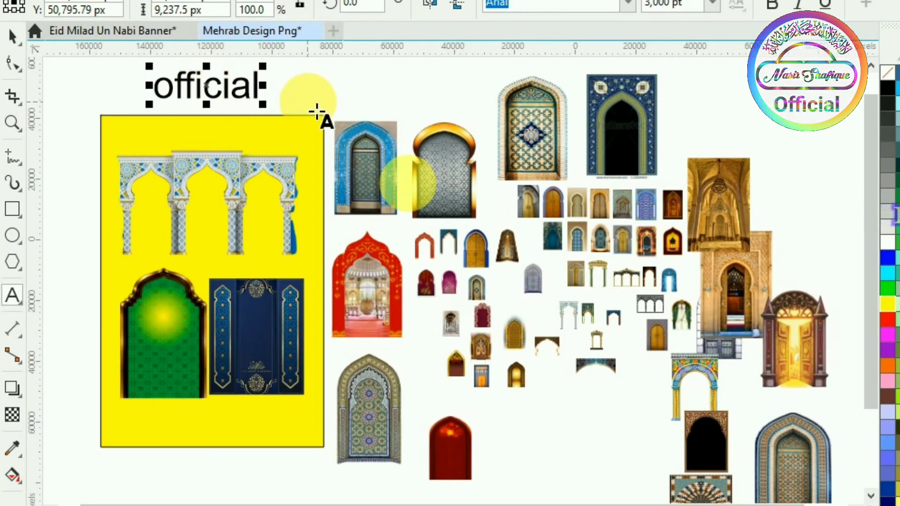
click(15, 45)
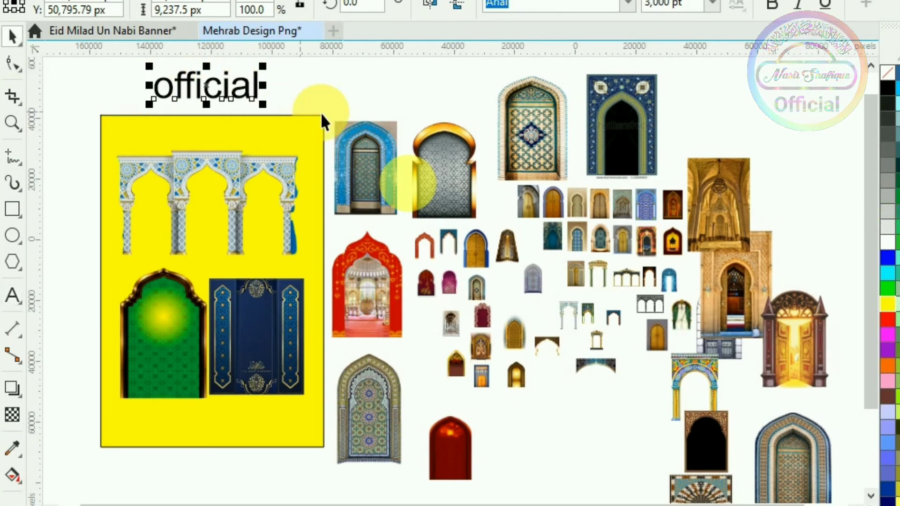
click(284, 108)
click(176, 93)
click(365, 91)
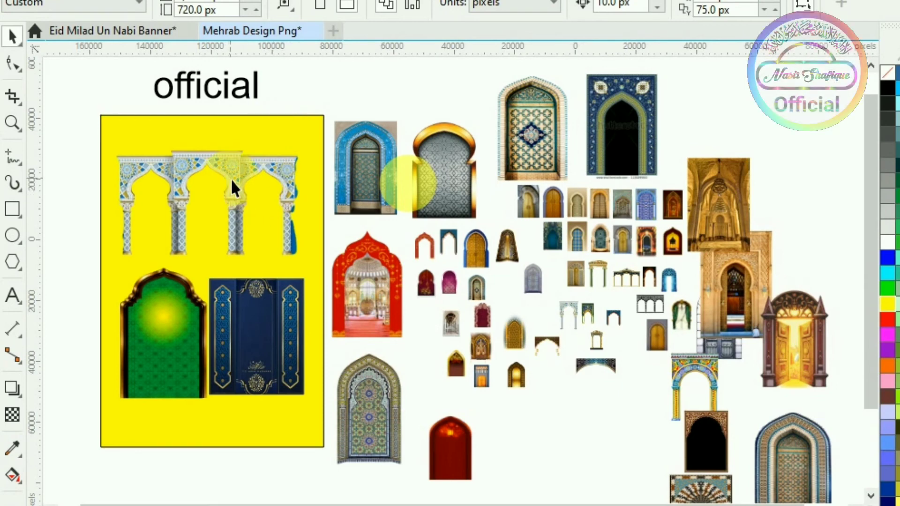
click(231, 180)
click(343, 93)
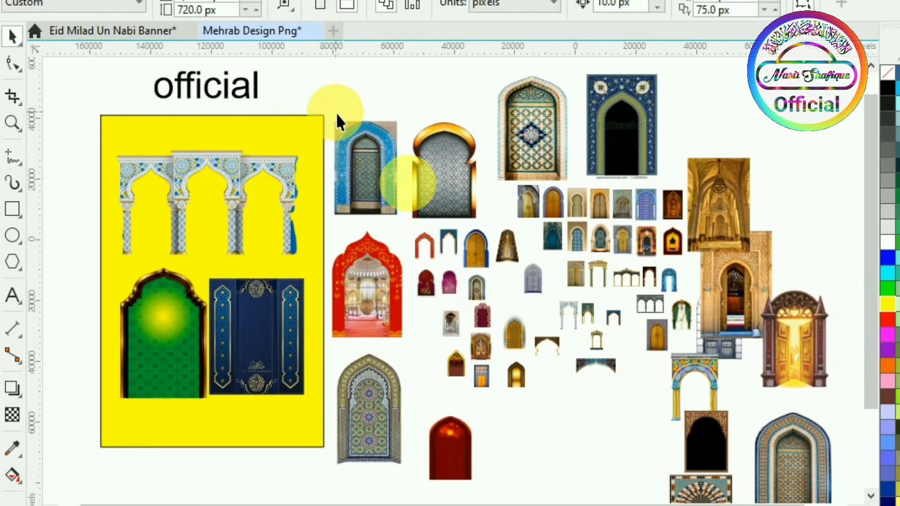